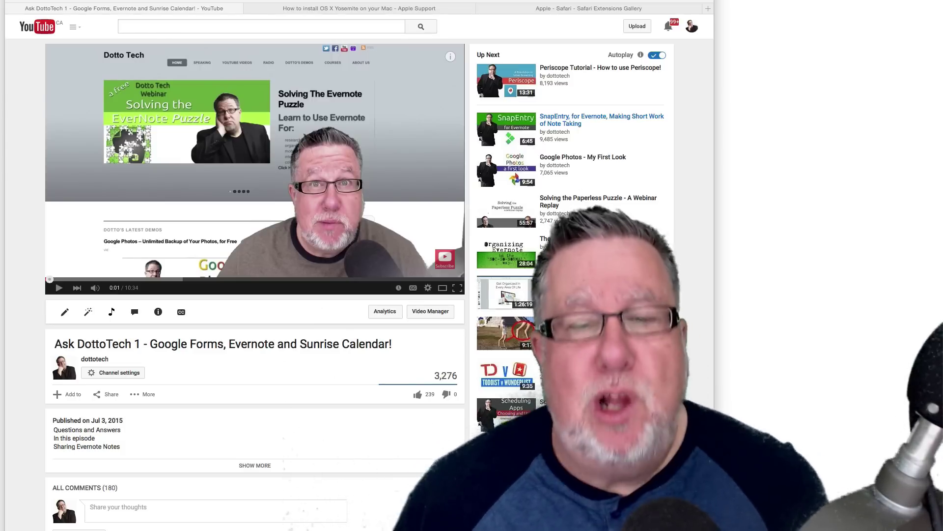
# Scroll through the YouTube video page until the Gmail inbox with five conversations is showing.
pyautogui.scroll(-5, 518, 318)
pyautogui.scroll(-8, 518, 317)
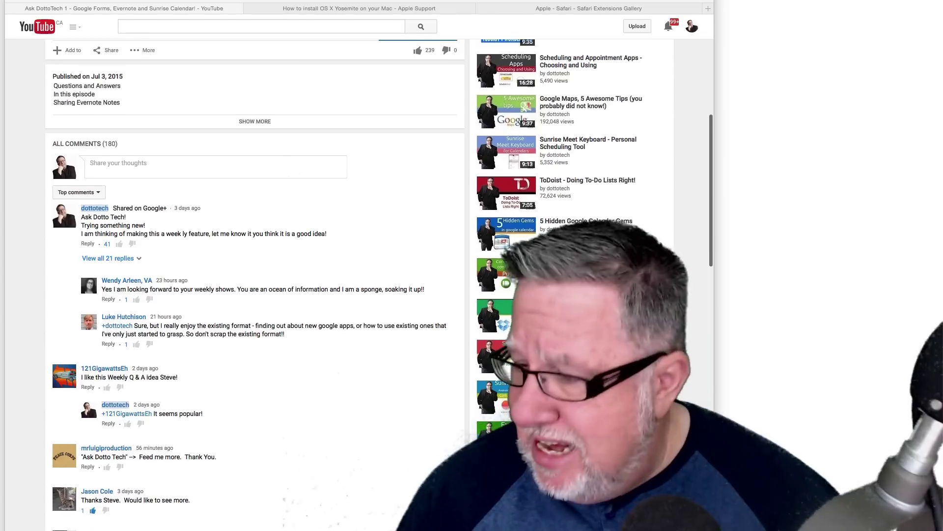
pyautogui.scroll(-2, 518, 318)
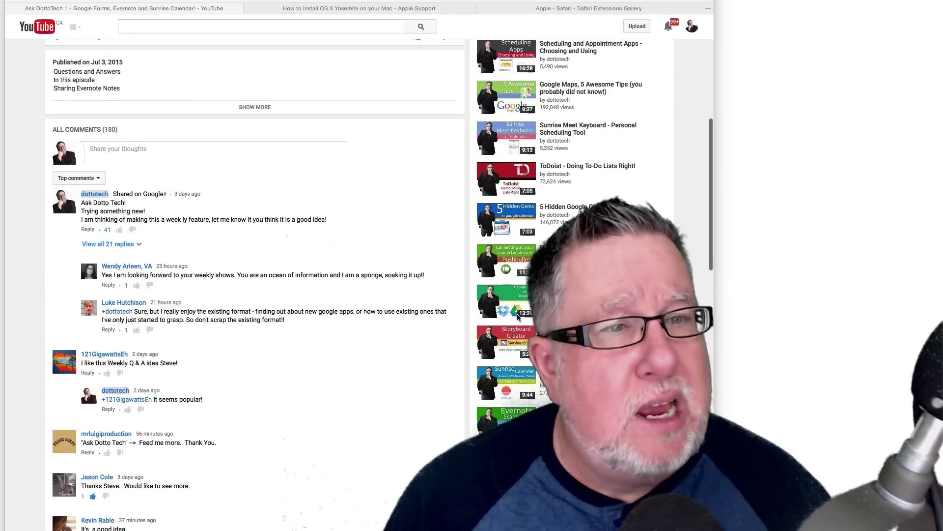
pyautogui.scroll(-5, 518, 317)
pyautogui.scroll(-13, 518, 318)
pyautogui.scroll(20, 517, 318)
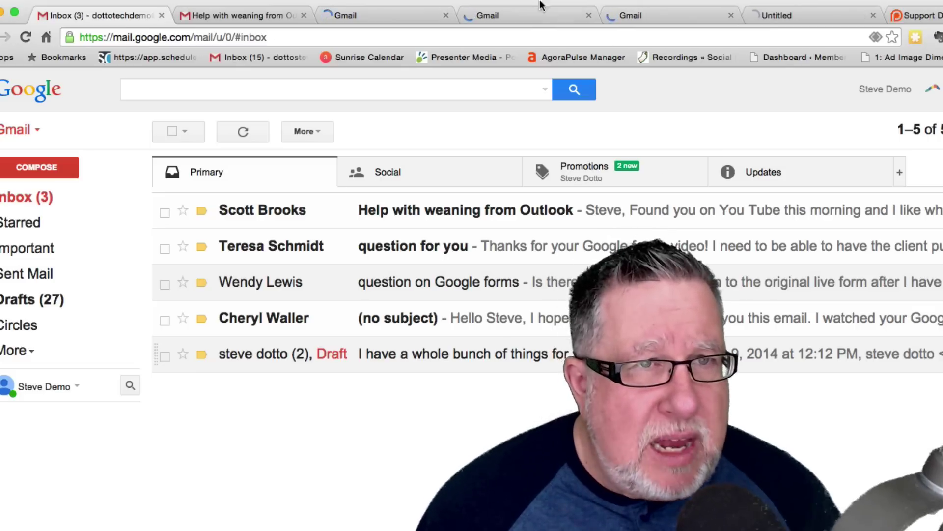
# Load the next message tab and the 'Help with weaning from Outlook' tab, then return to the inbox.
pyautogui.click(368, 14)
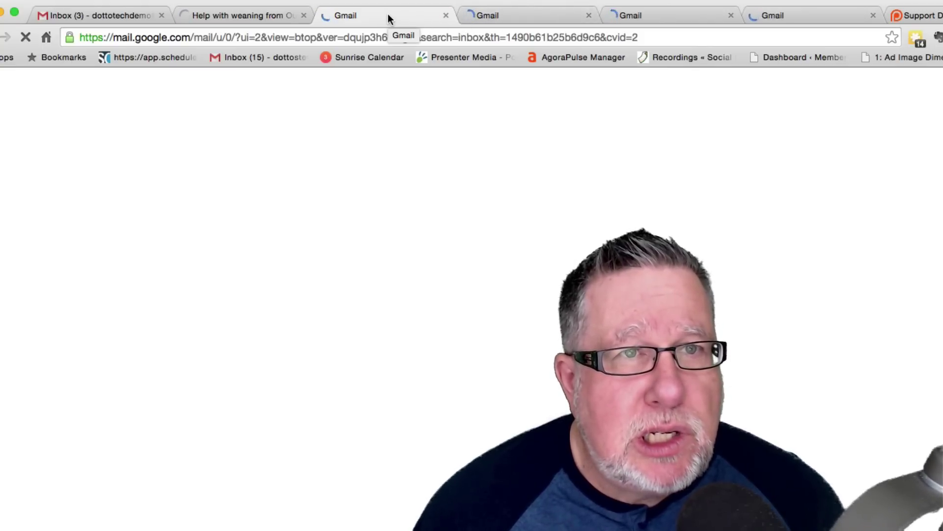
pyautogui.click(284, 15)
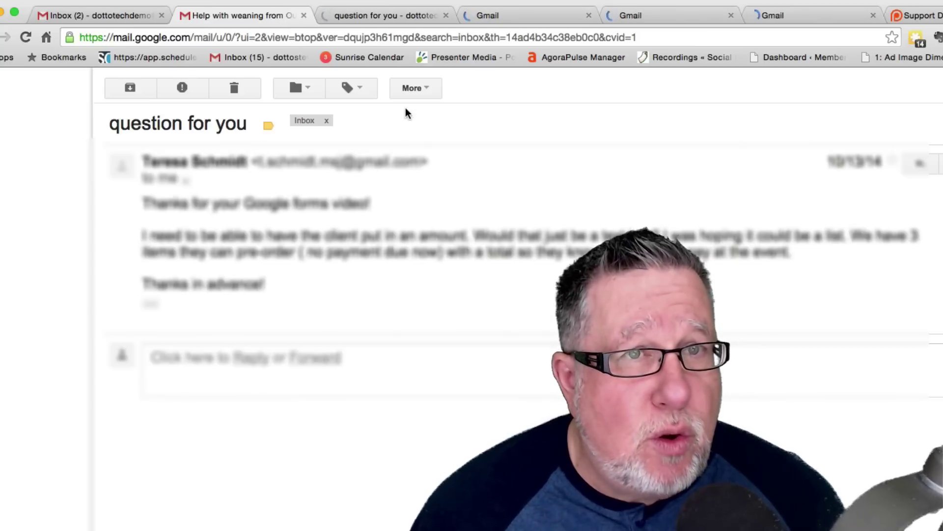
pyautogui.click(117, 16)
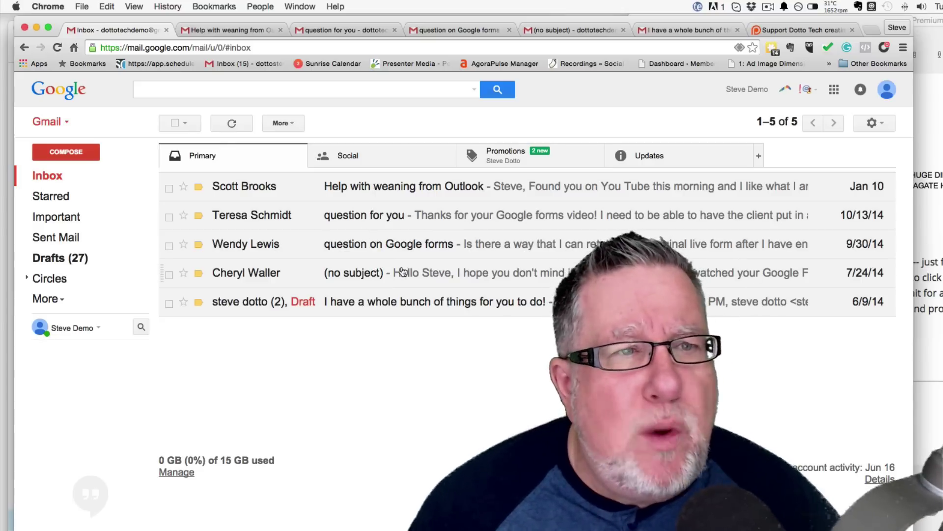
# Enable the Preview Pane lab on Gmail's Settings > Labs page.
pyautogui.click(882, 123)
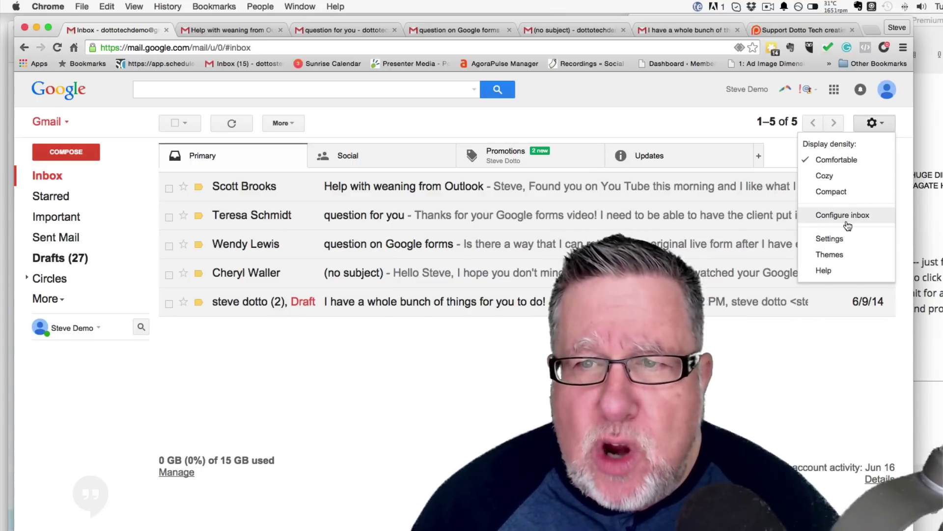
pyautogui.click(841, 244)
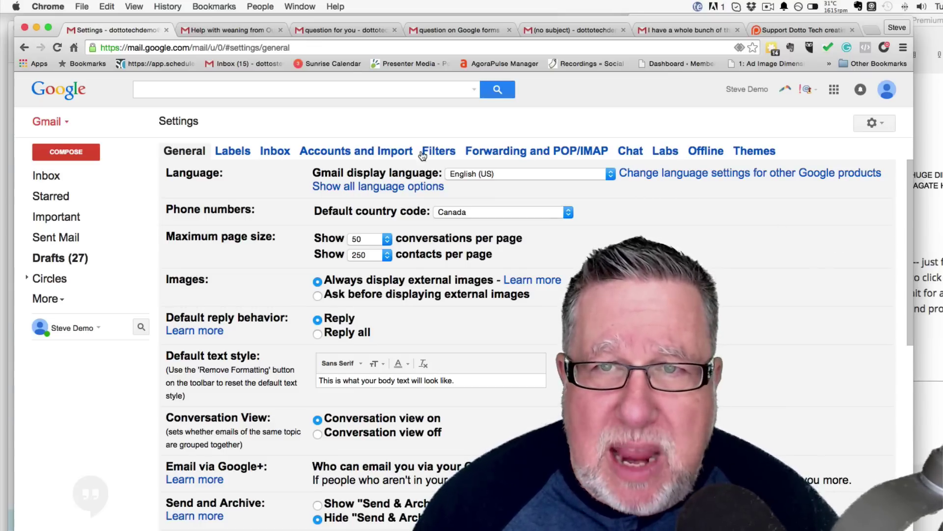
pyautogui.click(666, 152)
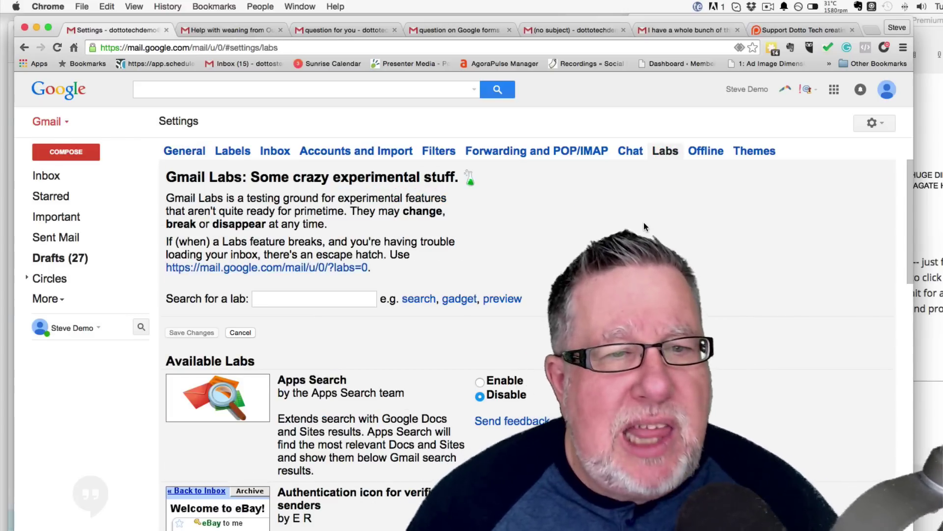
pyautogui.scroll(-3, 646, 223)
pyautogui.scroll(-10, 643, 228)
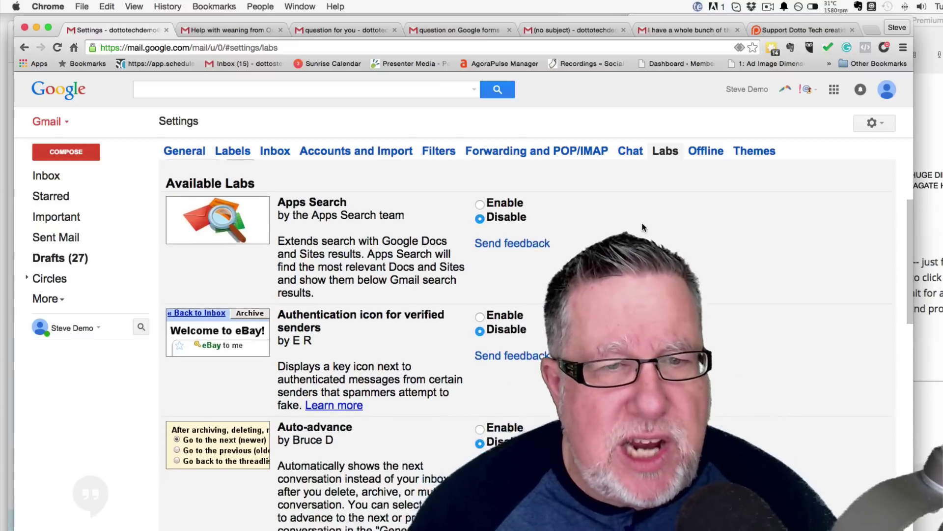
pyautogui.scroll(-12, 641, 226)
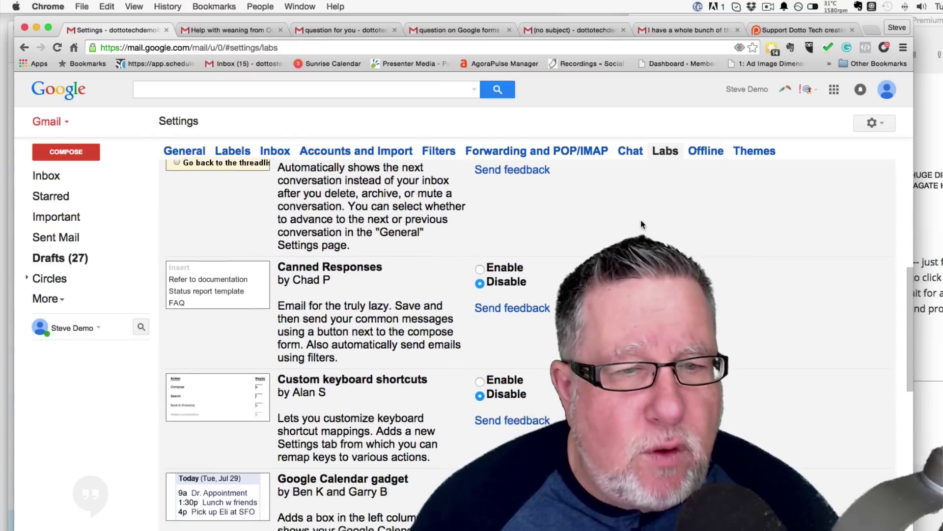
pyautogui.scroll(-9, 642, 225)
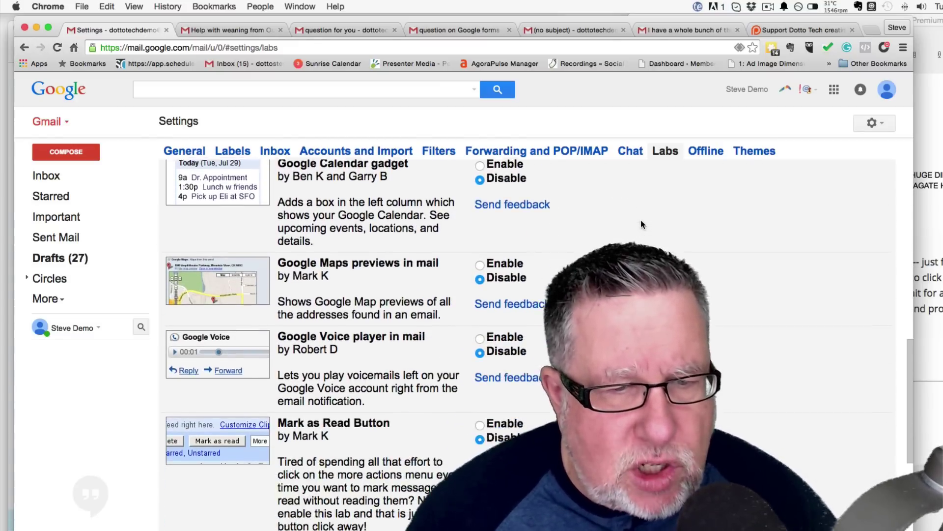
pyautogui.scroll(-10, 640, 225)
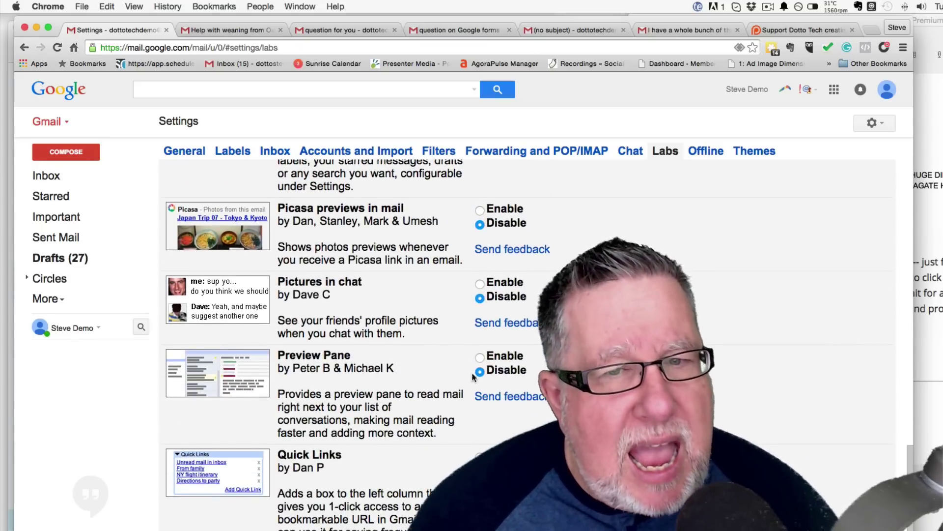
pyautogui.click(480, 358)
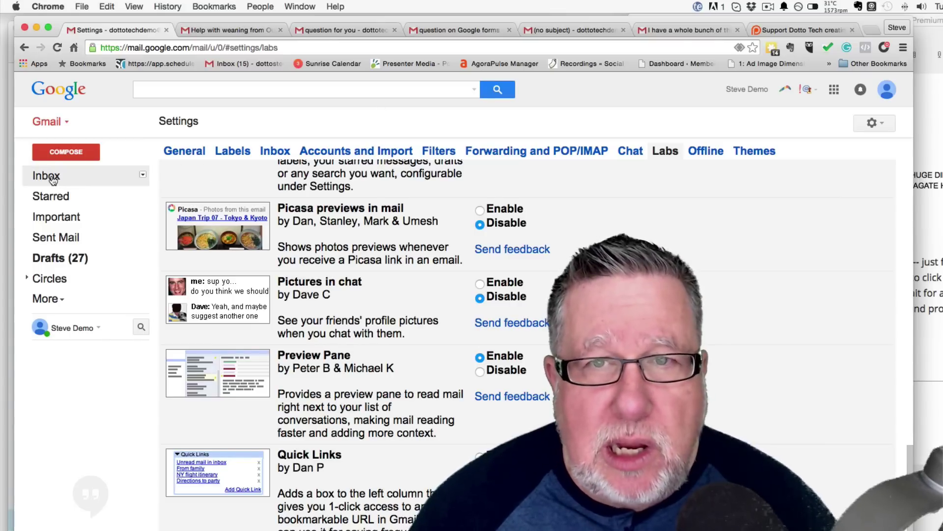
pyautogui.scroll(-4, 525, 344)
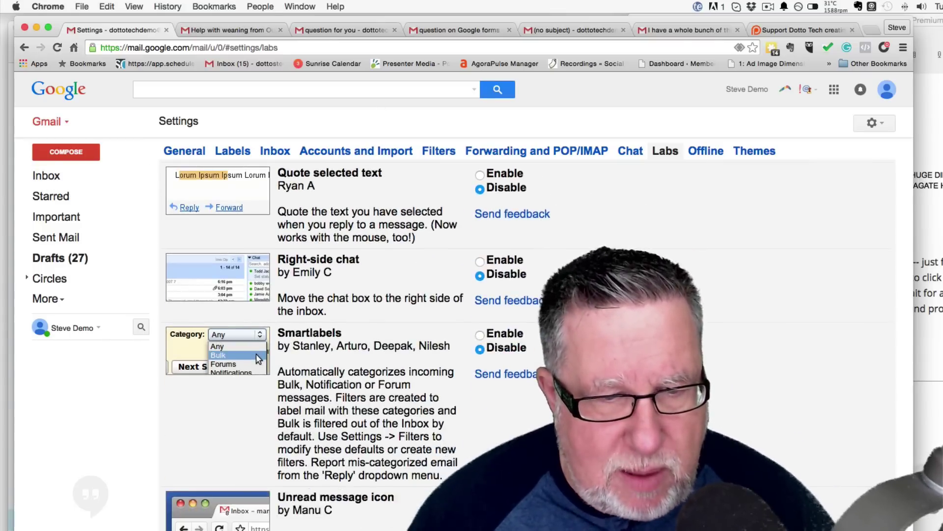
pyautogui.scroll(-5, 526, 339)
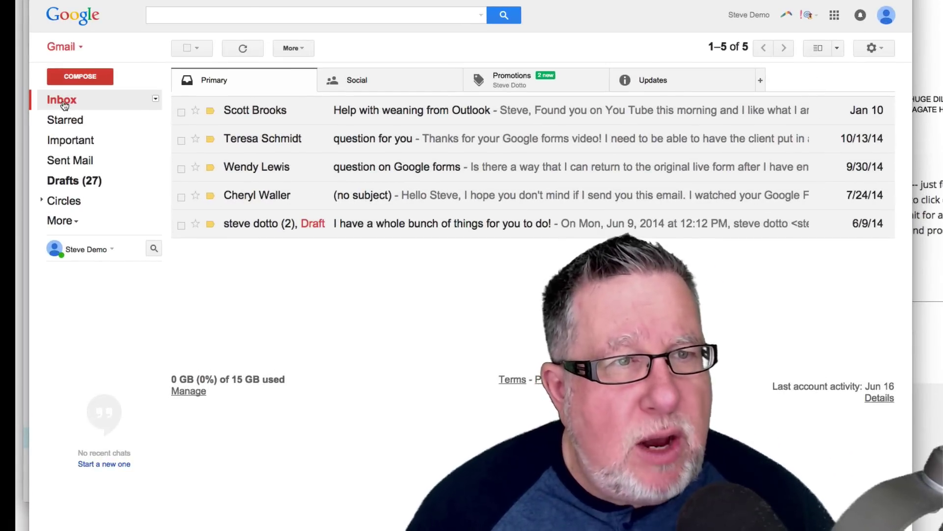
# Use the vertical split layout to read the Outlook, 'question for you', Google forms and no-subject emails.
pyautogui.click(838, 49)
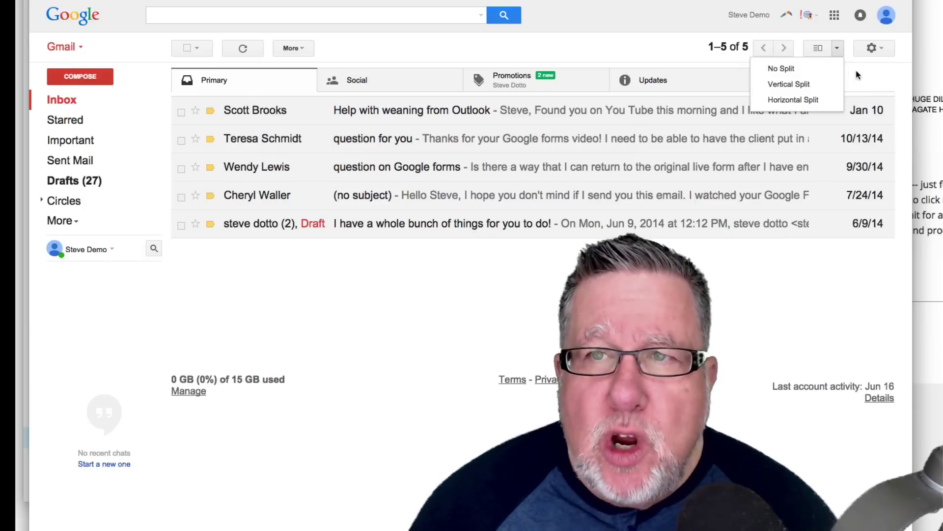
pyautogui.click(818, 48)
pyautogui.click(818, 48)
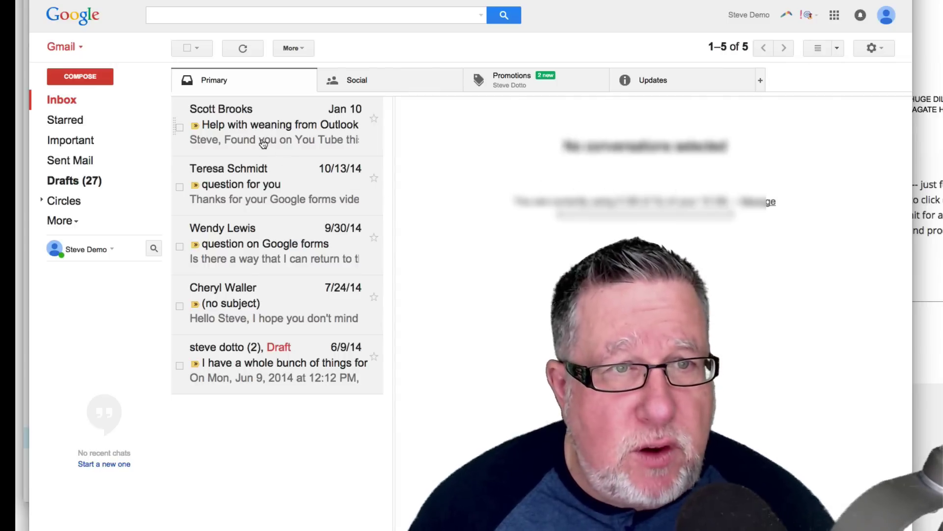
pyautogui.click(269, 131)
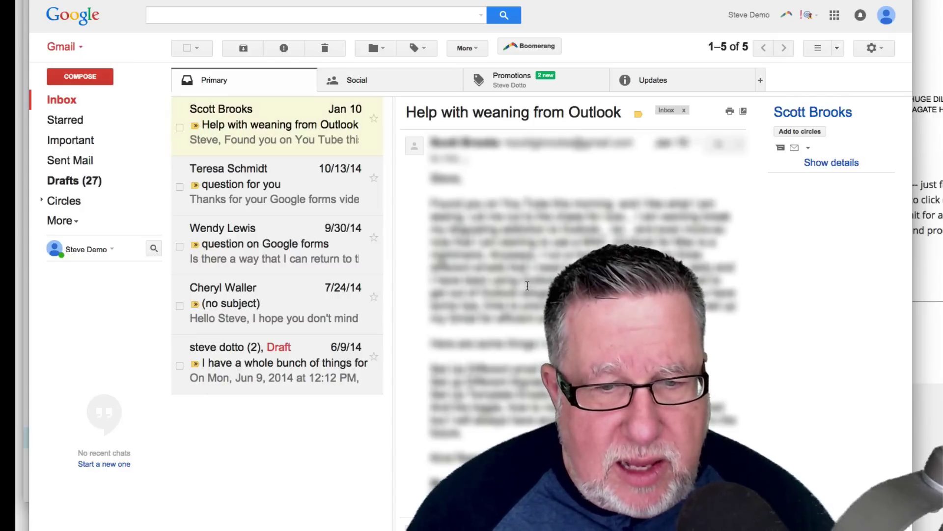
pyautogui.click(256, 193)
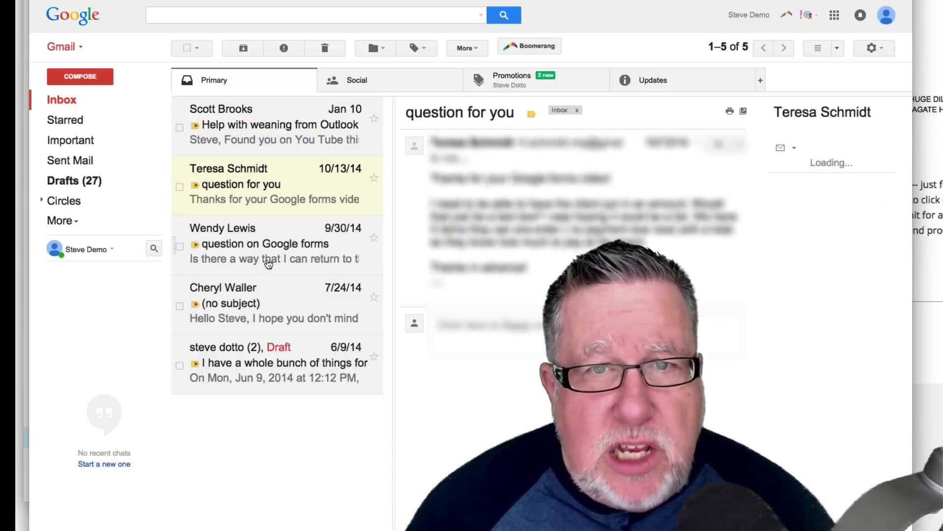
pyautogui.click(274, 257)
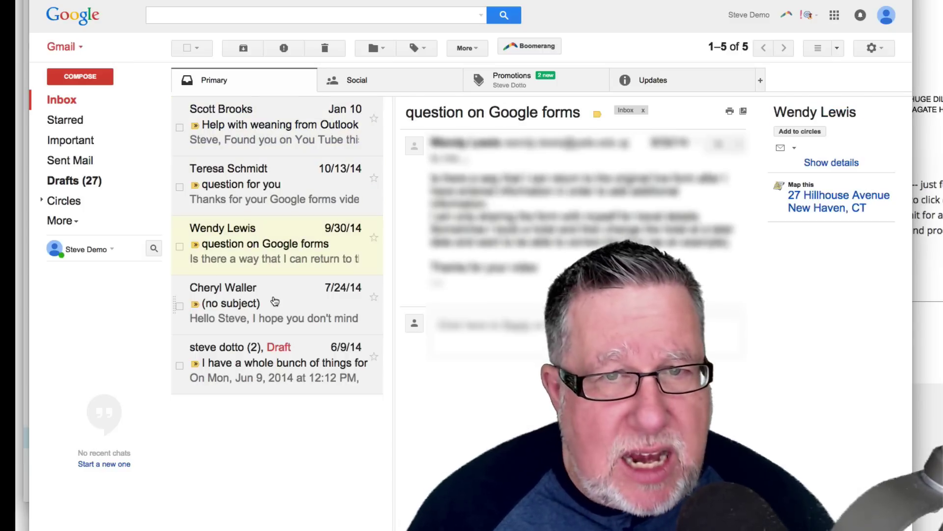
pyautogui.click(274, 302)
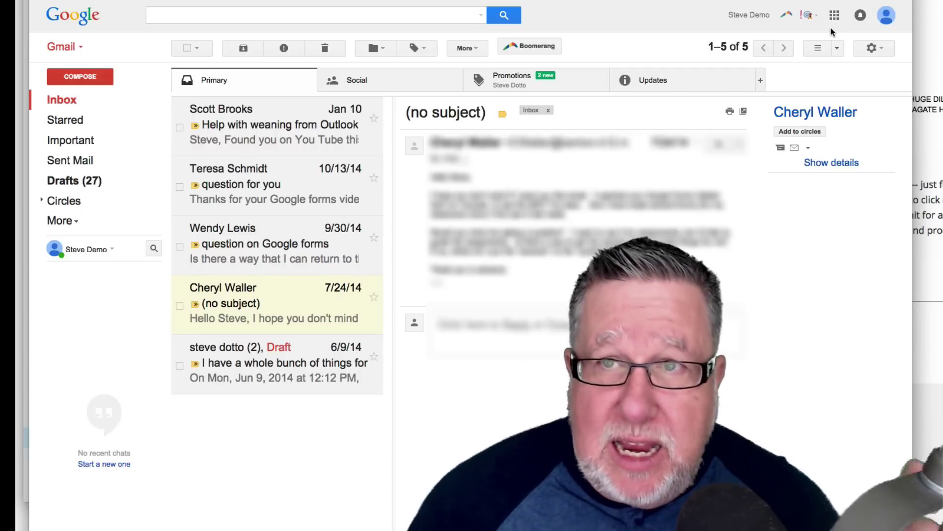
# Switch to Horizontal Split, read 'question for you', then bring the Ask Dotto Tech notes forward.
pyautogui.click(836, 48)
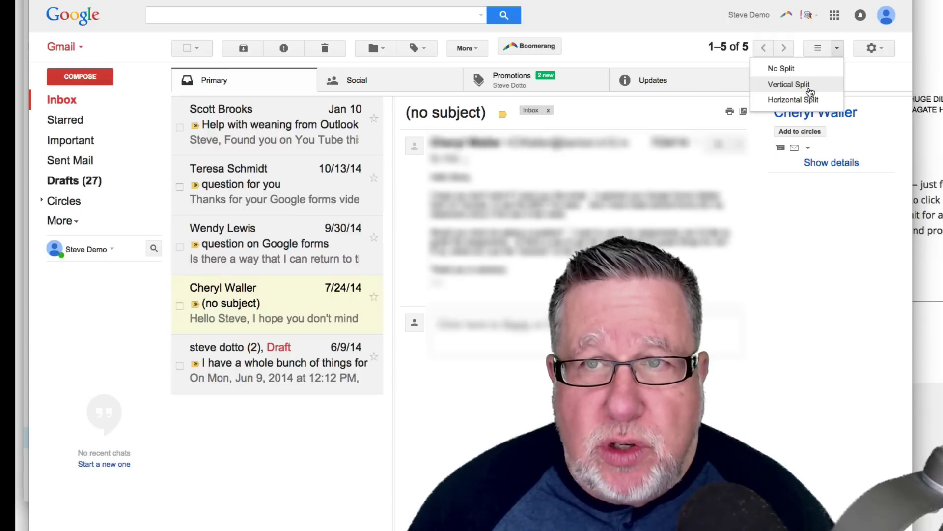
pyautogui.click(811, 85)
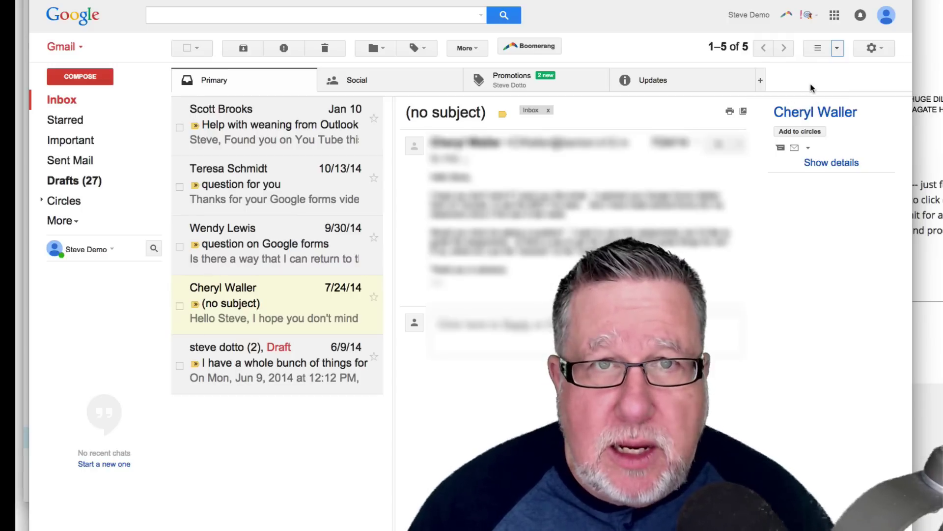
pyautogui.click(837, 48)
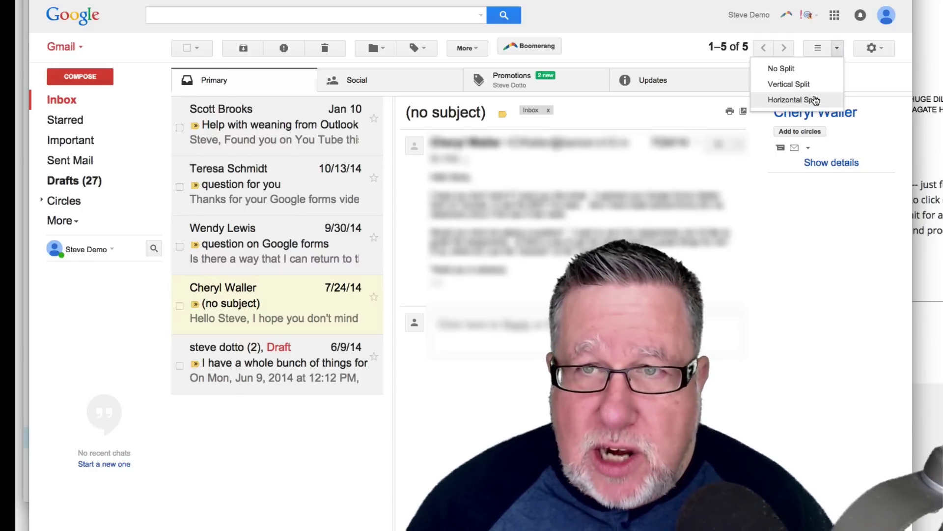
pyautogui.click(811, 97)
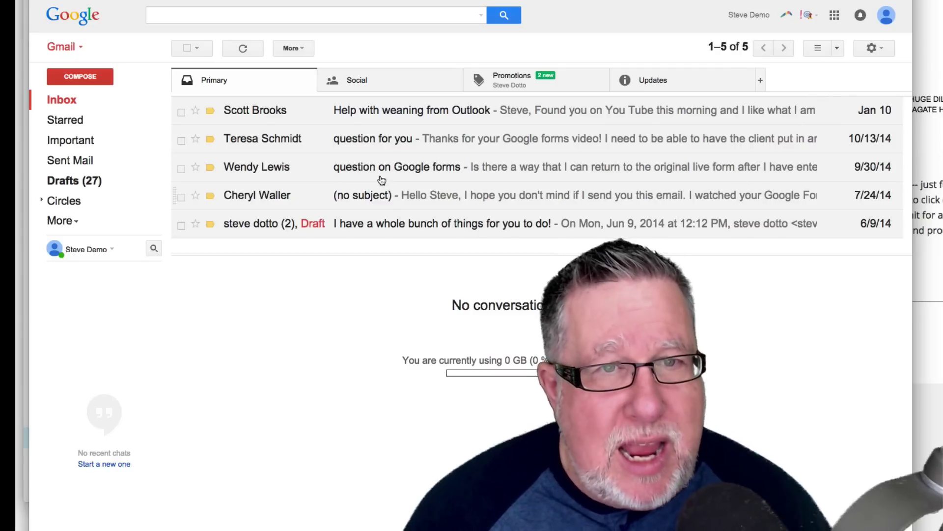
pyautogui.click(397, 145)
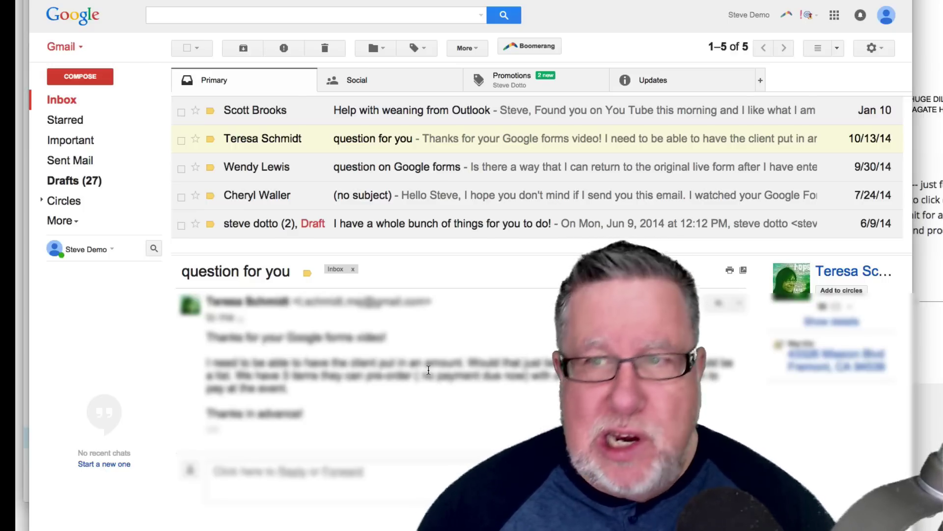
pyautogui.press('super+Tab')
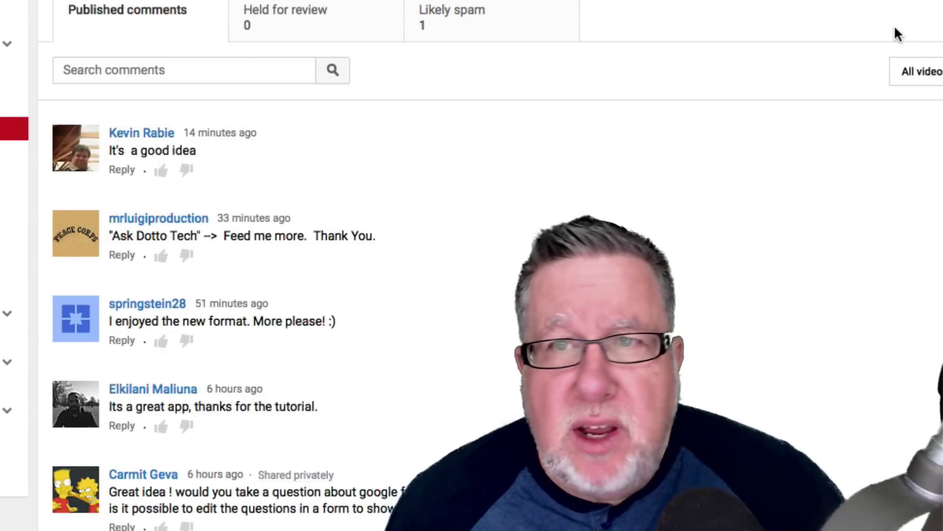
# Scroll the published comments down to the question about encrypting USB sticks, flash drives and a laptop.
pyautogui.scroll(-1, 888, 62)
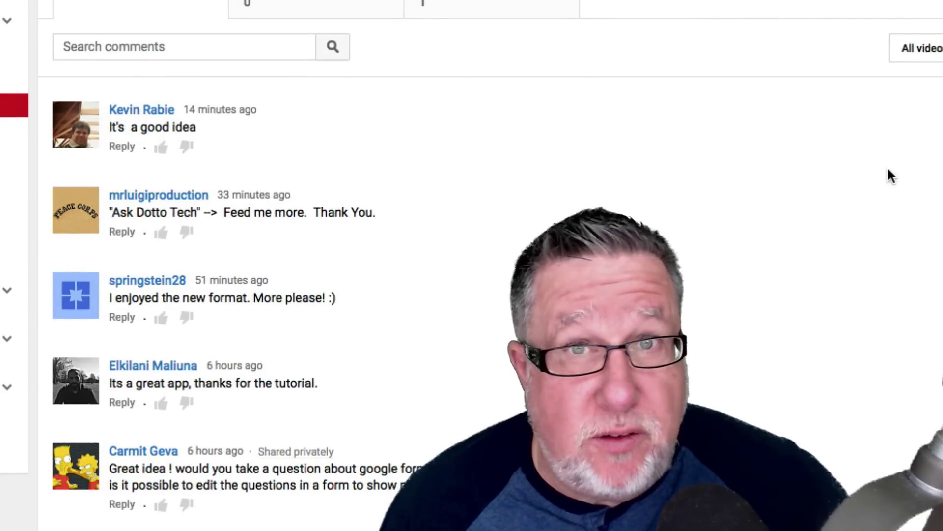
pyautogui.scroll(-1, 888, 172)
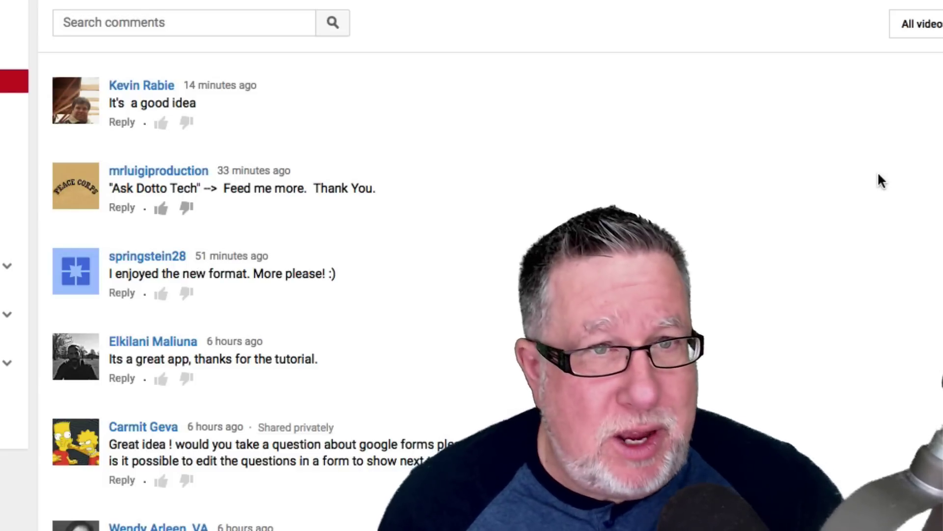
pyautogui.scroll(-1, 879, 176)
pyautogui.scroll(-3, 207, 196)
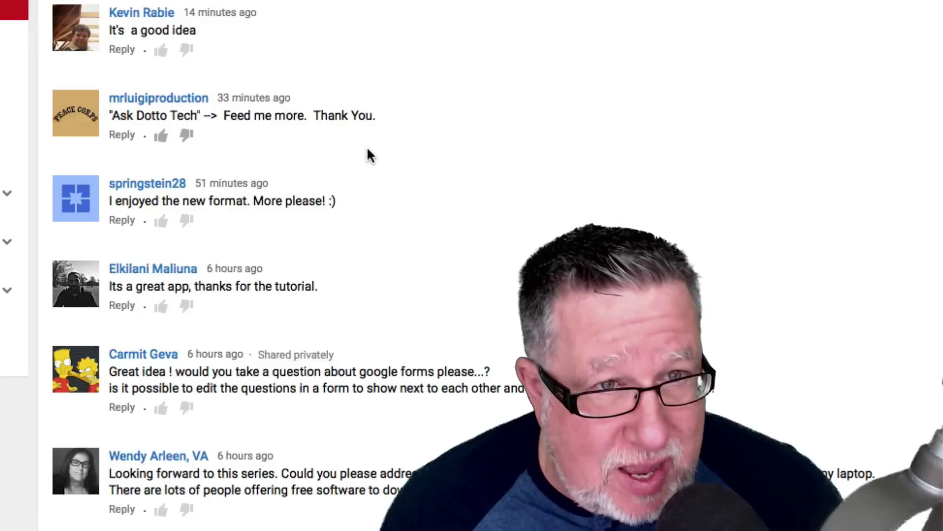
pyautogui.scroll(-3, 367, 148)
pyautogui.scroll(-2, 363, 154)
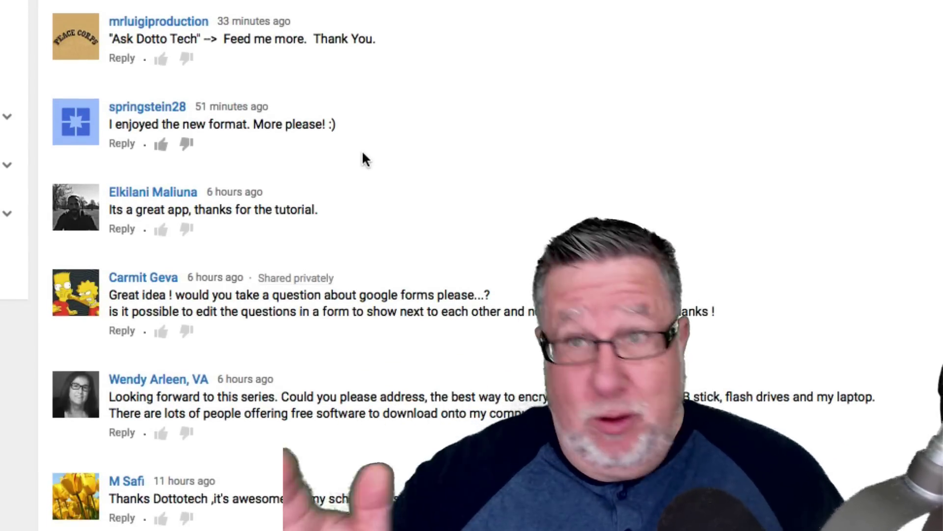
pyautogui.scroll(-8, 362, 150)
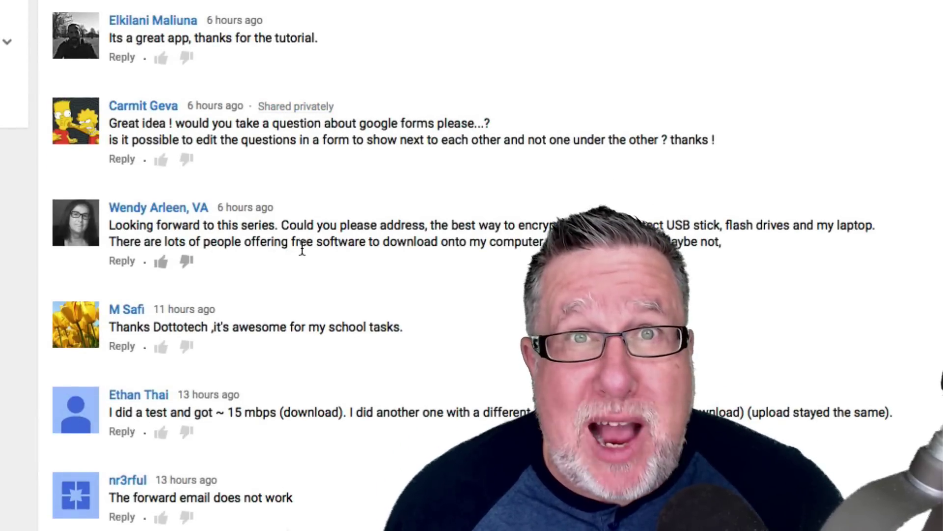
pyautogui.scroll(-1, 303, 248)
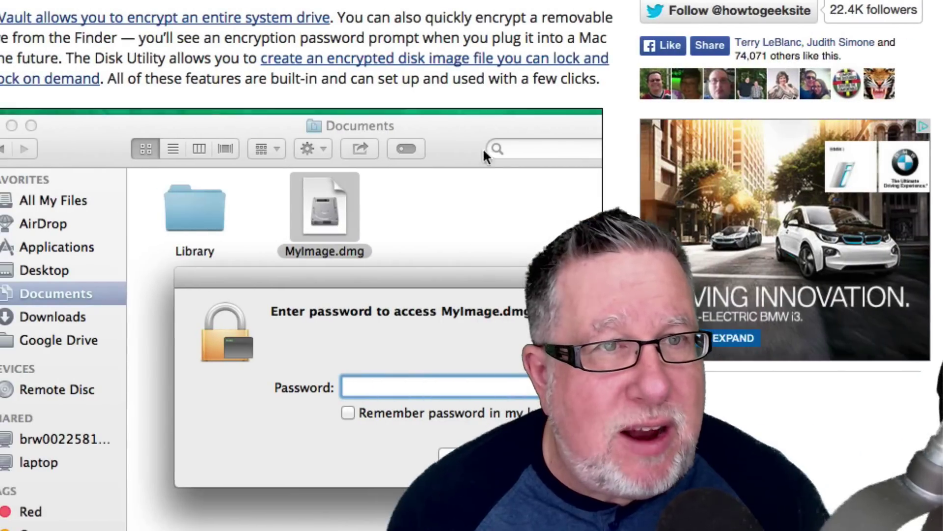
# Scroll the How-To Geek article past the Linux/Ubuntu installer part to the Mac OS X section.
pyautogui.scroll(20, 255, 18)
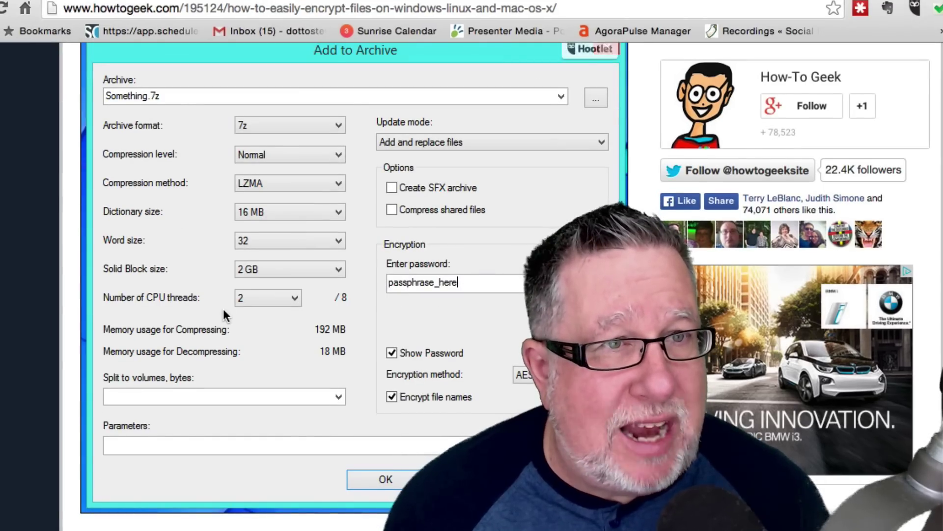
pyautogui.scroll(10, 223, 310)
pyautogui.scroll(15, 222, 316)
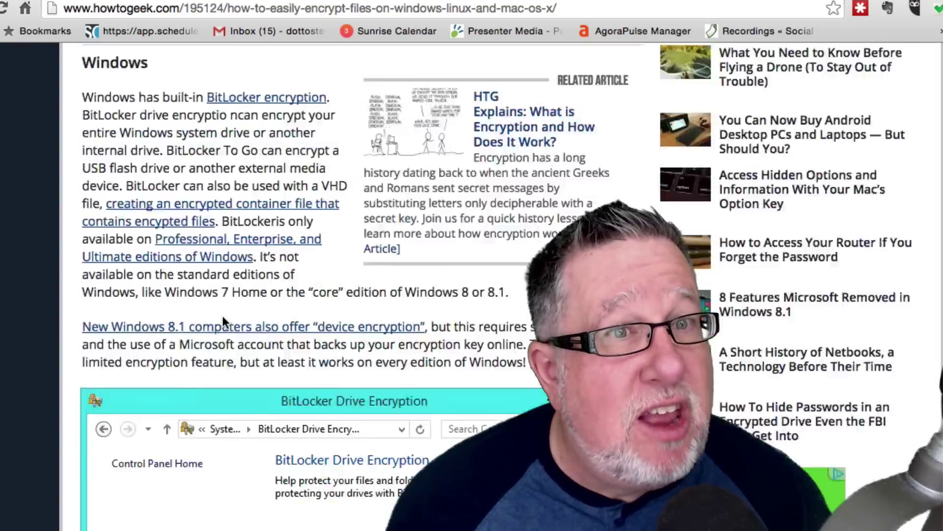
pyautogui.scroll(-10, 223, 317)
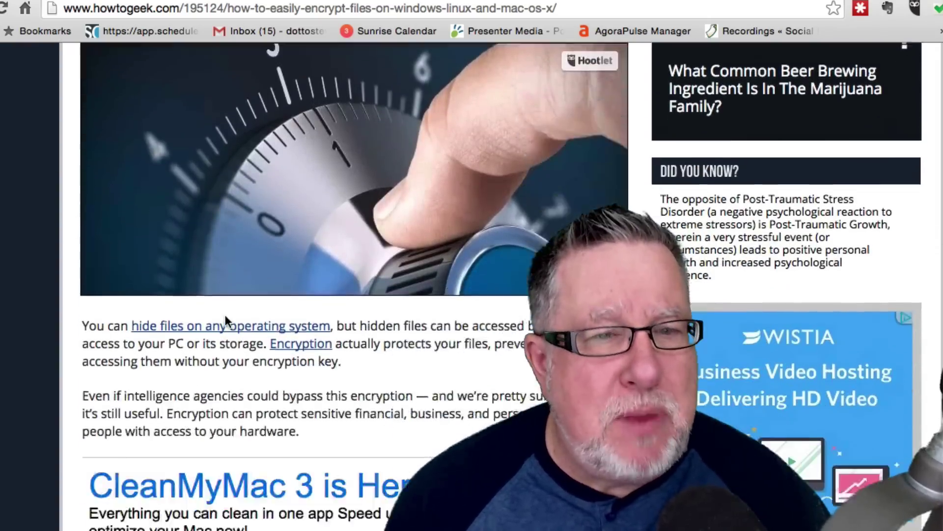
pyautogui.scroll(-1, 224, 315)
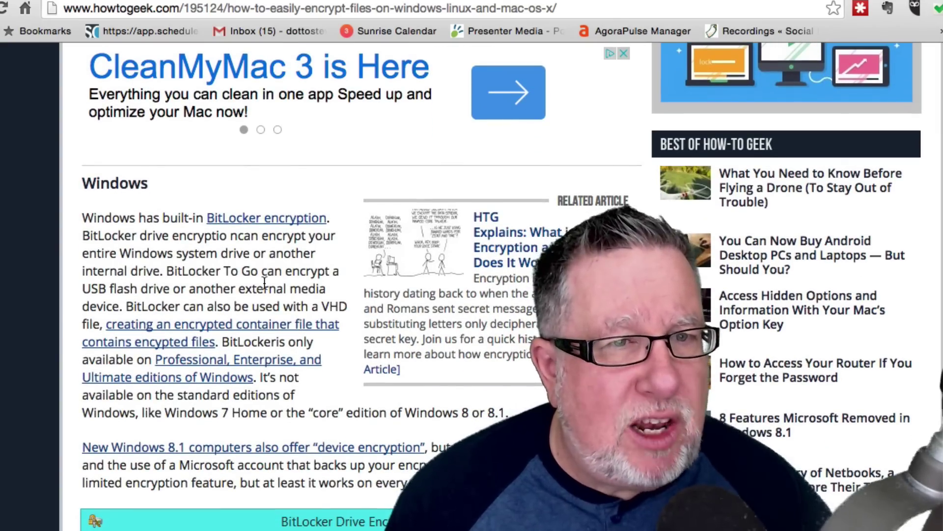
pyautogui.scroll(-20, 265, 282)
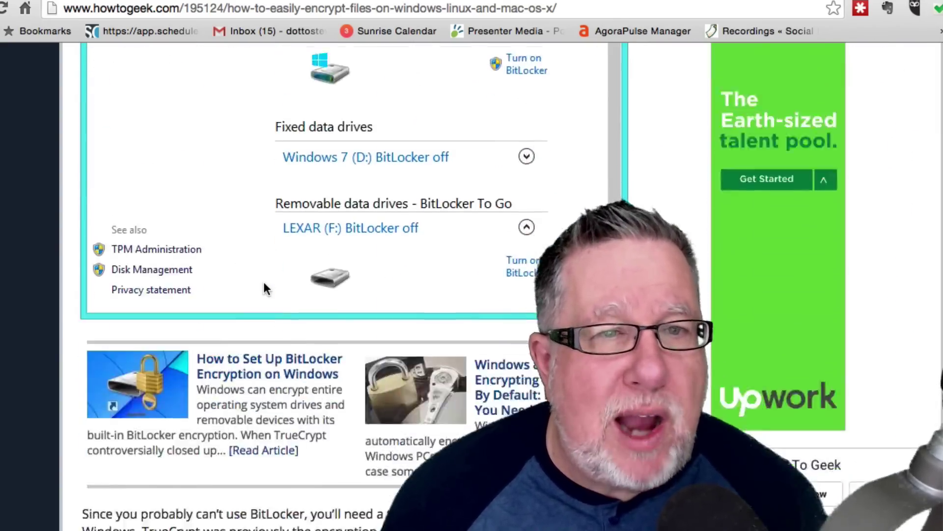
pyautogui.scroll(-10, 264, 284)
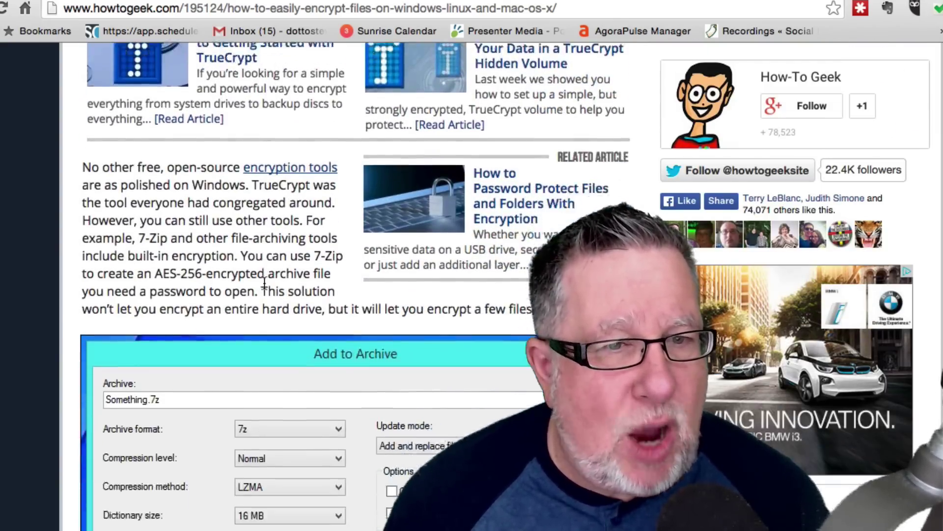
pyautogui.scroll(-6, 261, 284)
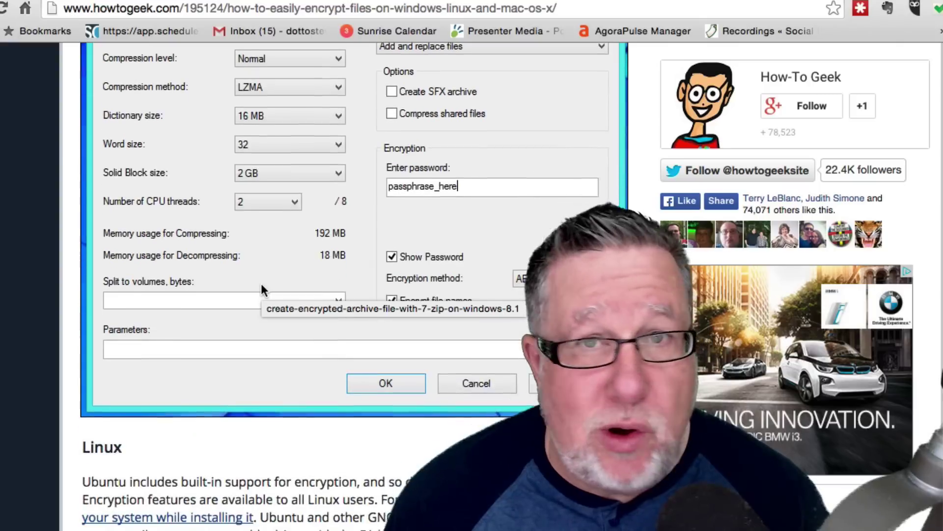
pyautogui.scroll(-2, 262, 286)
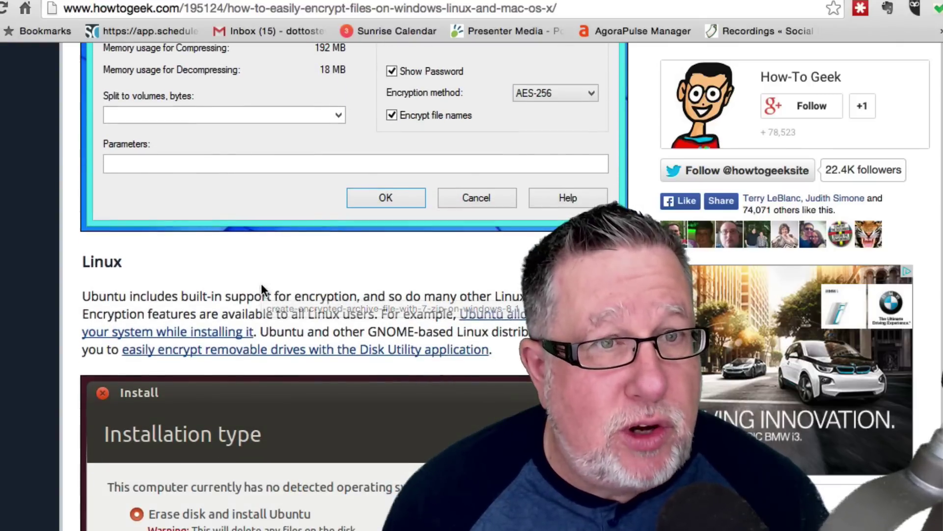
pyautogui.scroll(-3, 261, 283)
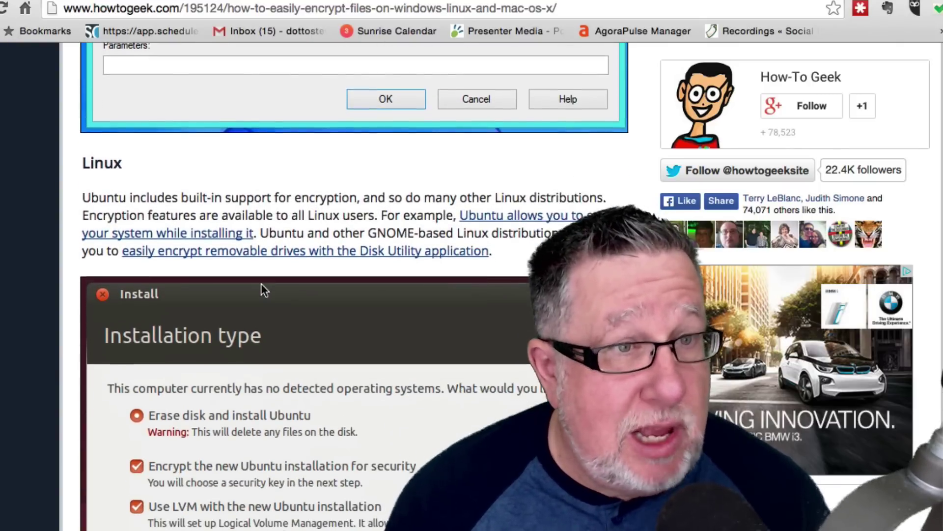
pyautogui.scroll(-20, 291, 247)
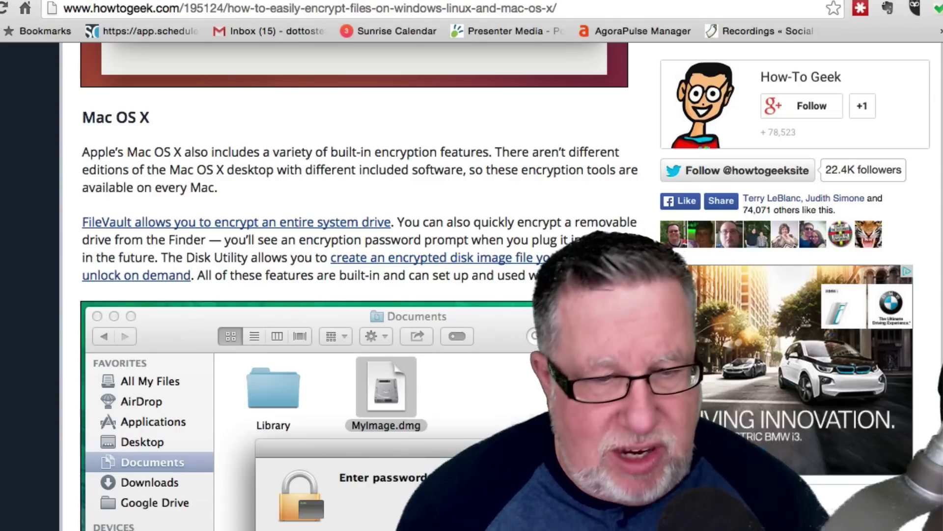
pyautogui.scroll(1, 359, 286)
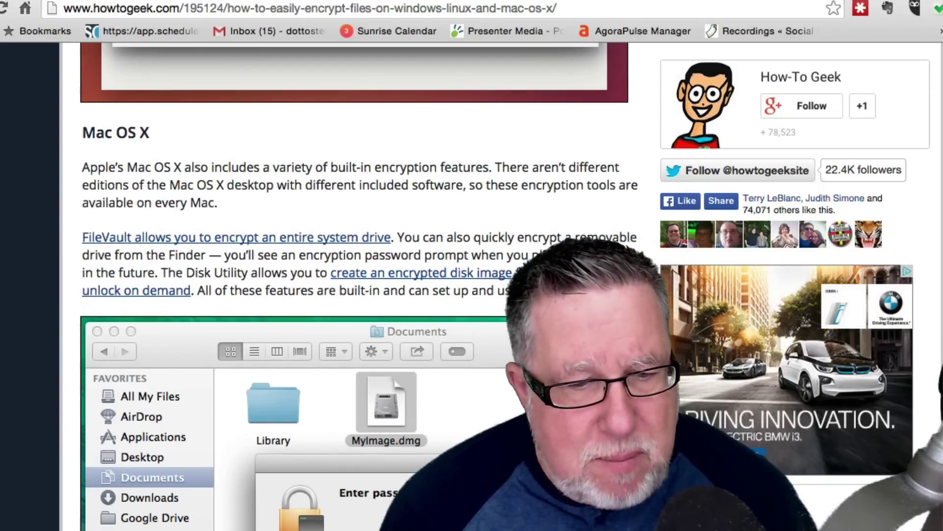
# Bring Finder forward, move it left, and choose Encrypt "Disk 1" from Disk 1's context menu.
pyautogui.press('super+Tab')
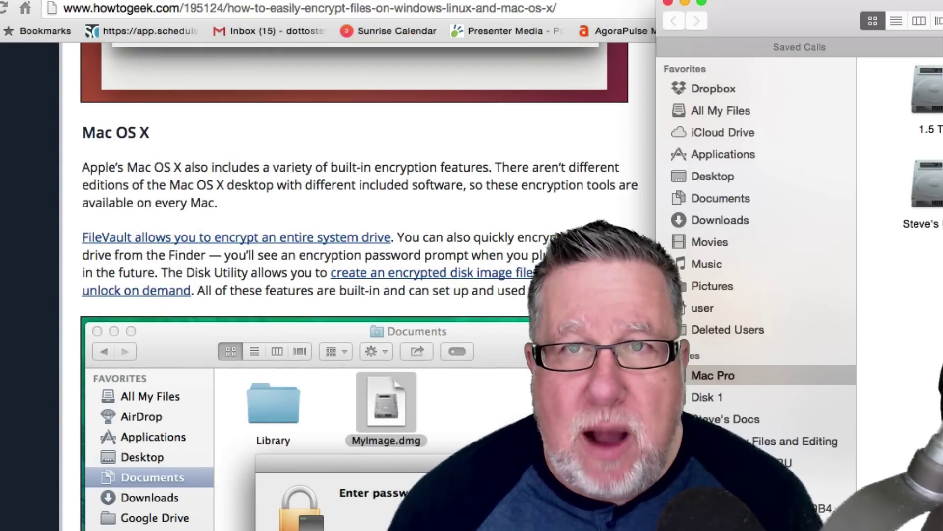
pyautogui.moveTo(803, 22); pyautogui.dragTo(224, 20)
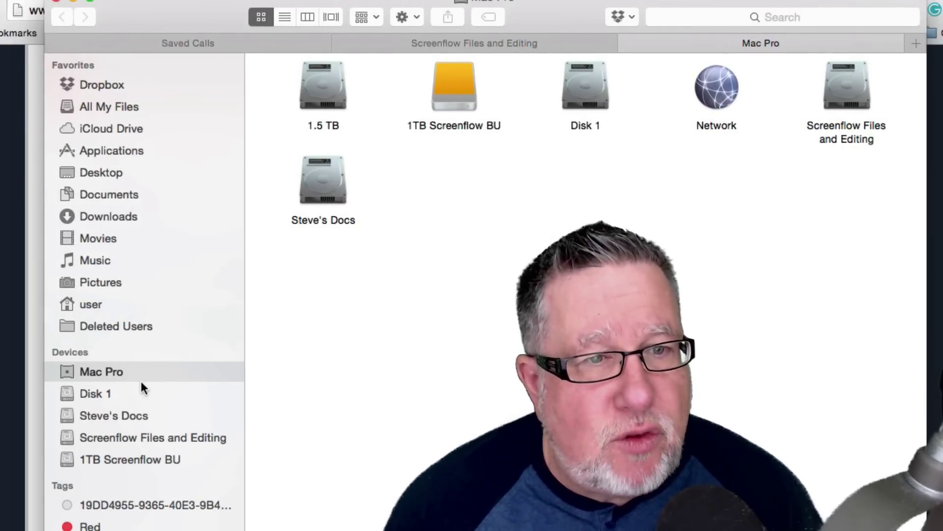
pyautogui.click(96, 393)
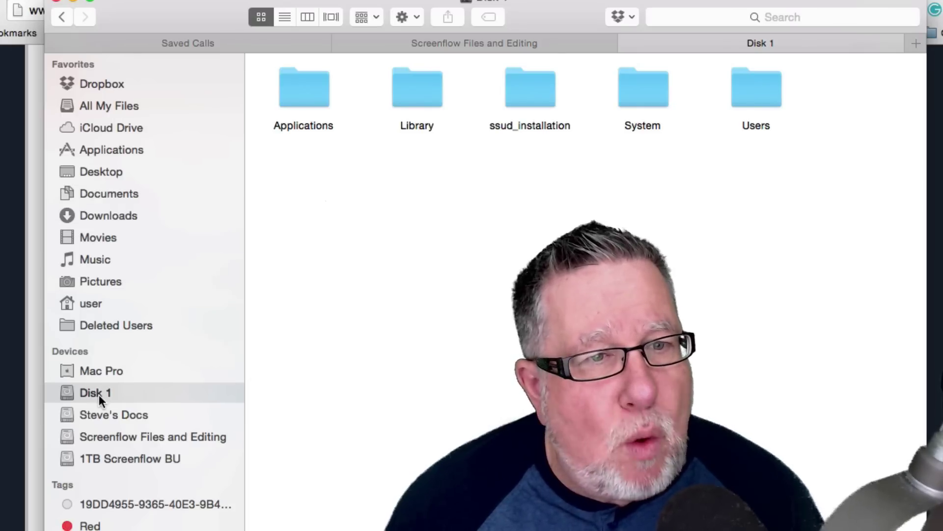
pyautogui.rightClick(111, 392)
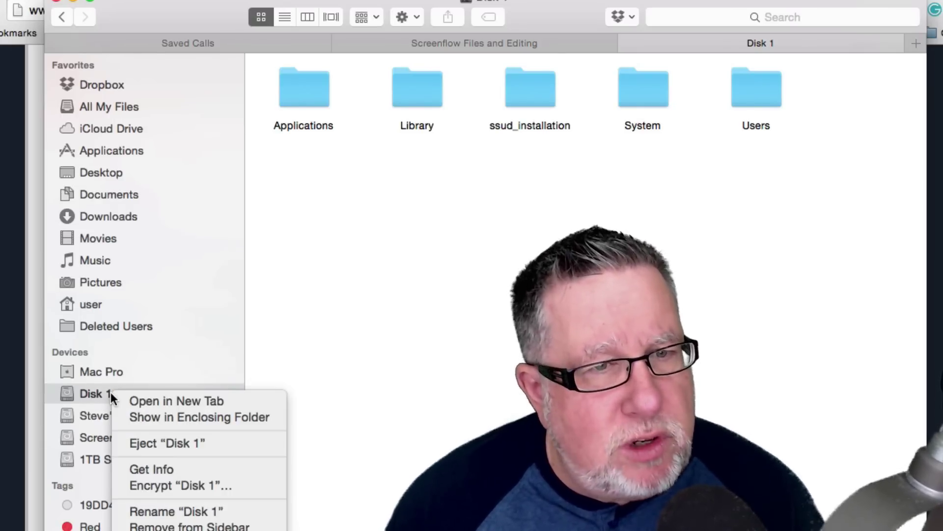
pyautogui.click(200, 486)
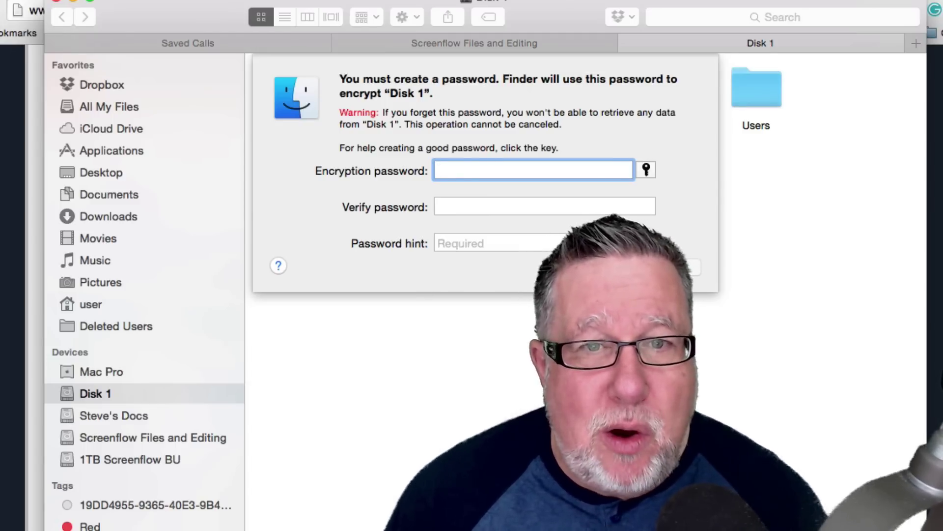
# Cancel the Disk 1 encryption password prompt without setting a password.
pyautogui.press('Escape')
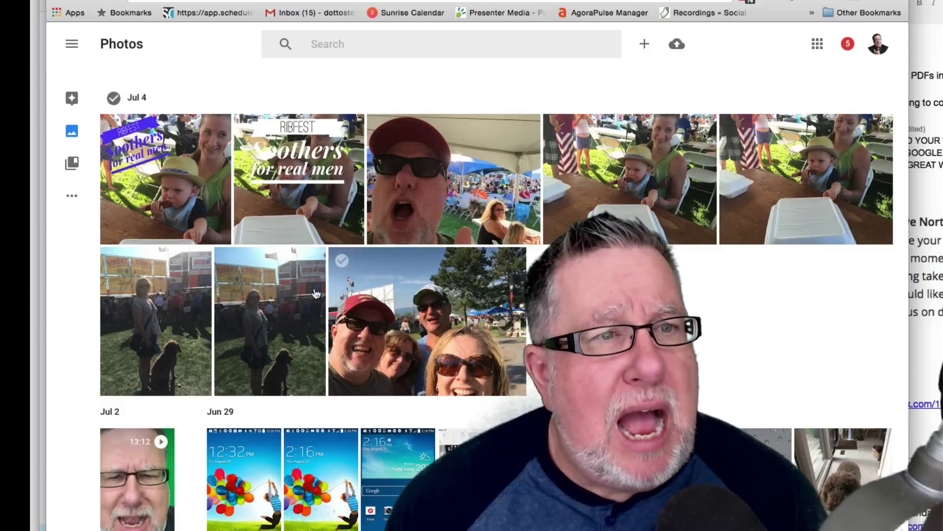
# Select all eight Jul 4 photos, including the group selfie, and download them together.
pyautogui.click(113, 129)
pyautogui.click(248, 129)
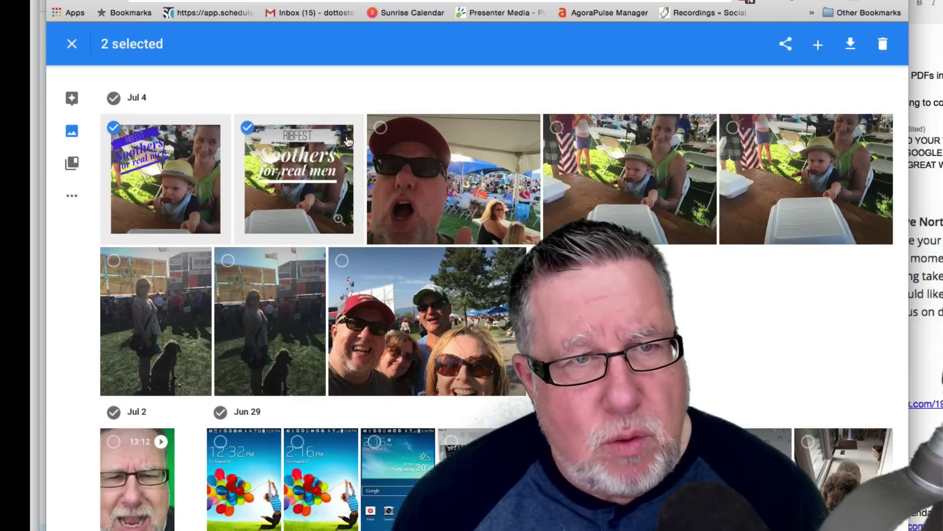
pyautogui.click(380, 128)
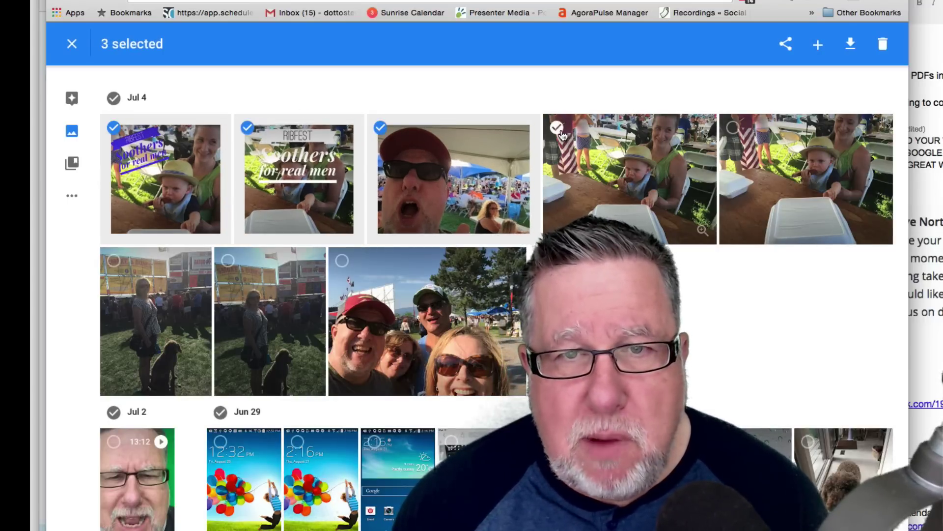
pyautogui.click(733, 129)
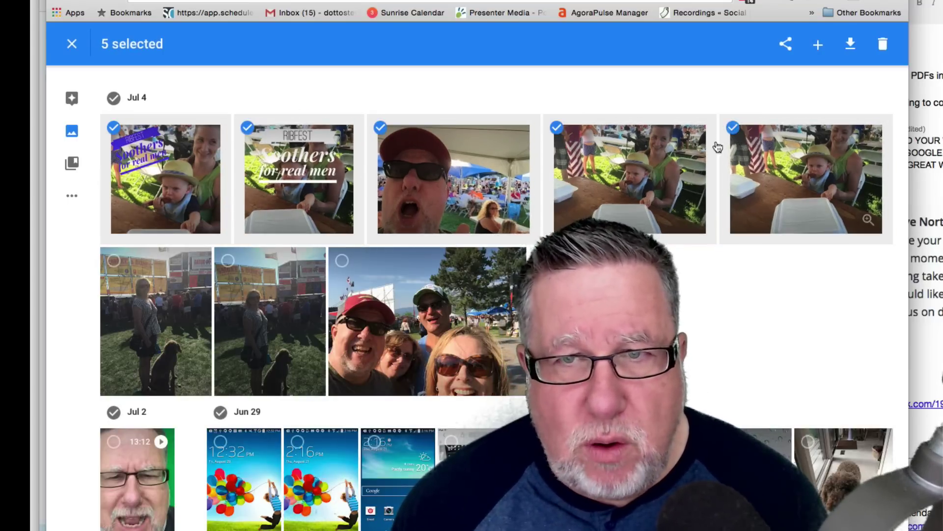
pyautogui.click(113, 260)
pyautogui.click(228, 260)
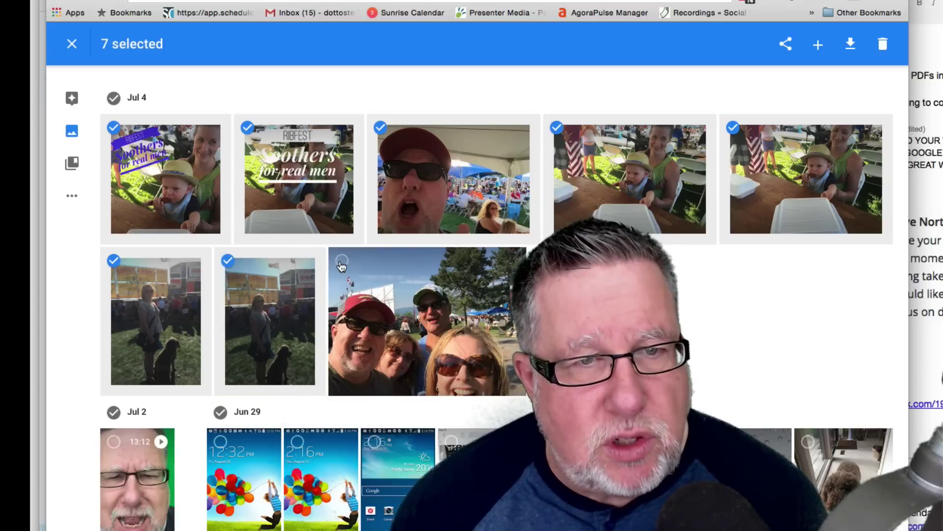
pyautogui.click(341, 262)
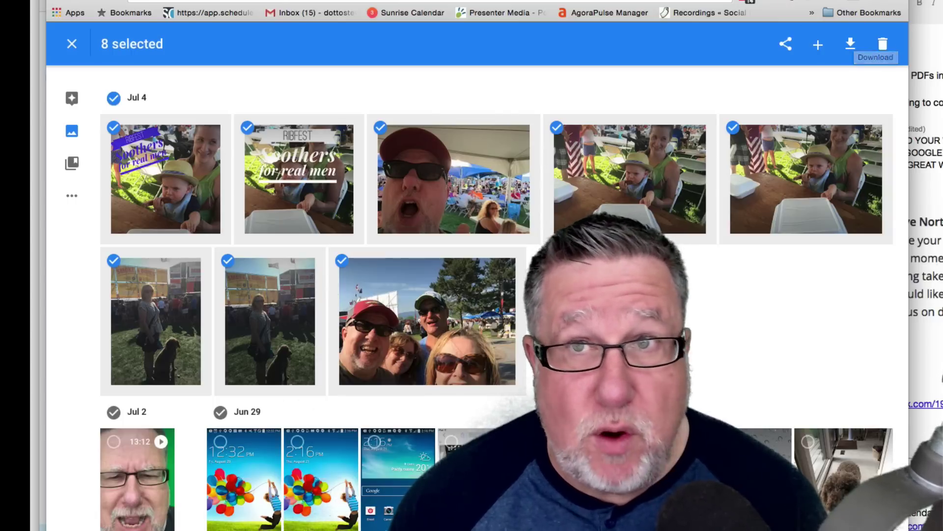
pyautogui.click(850, 45)
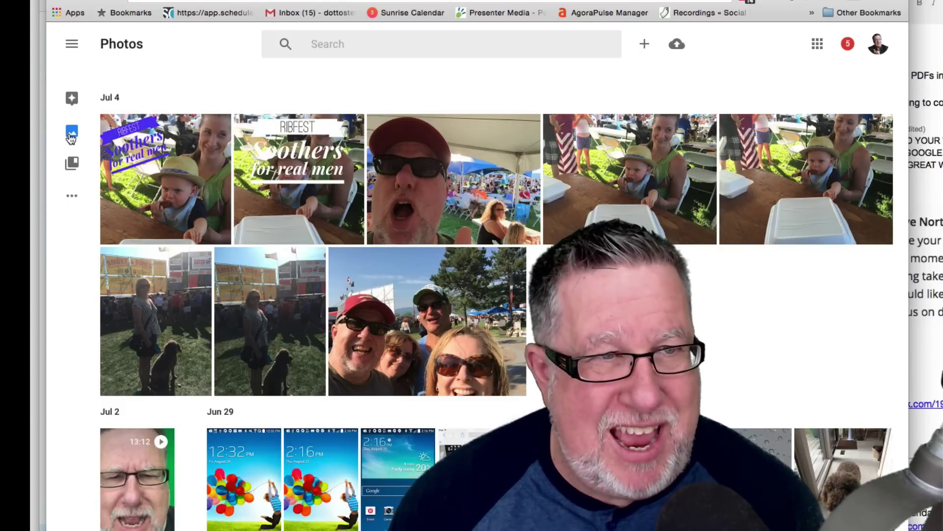
# Open the album 'A Funny Thing Happened on the Way to the Forum' from Collections.
pyautogui.click(72, 163)
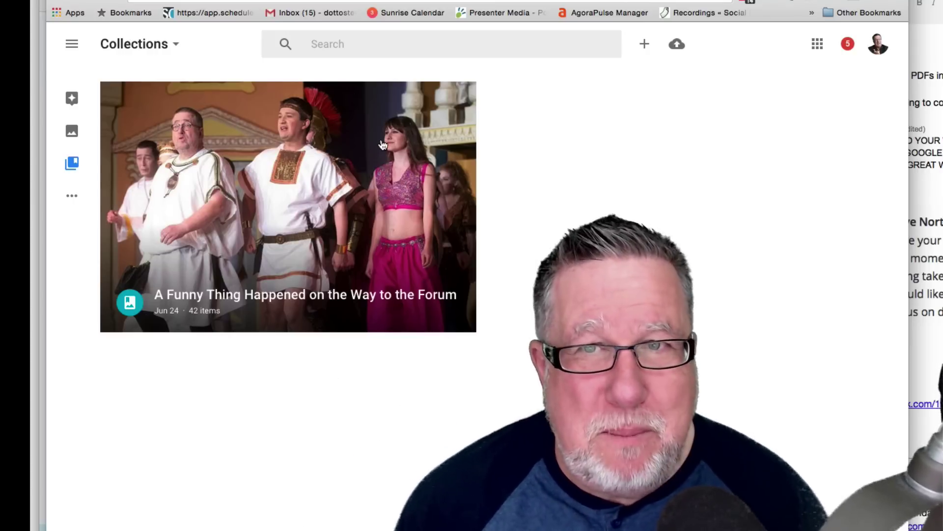
pyautogui.click(414, 197)
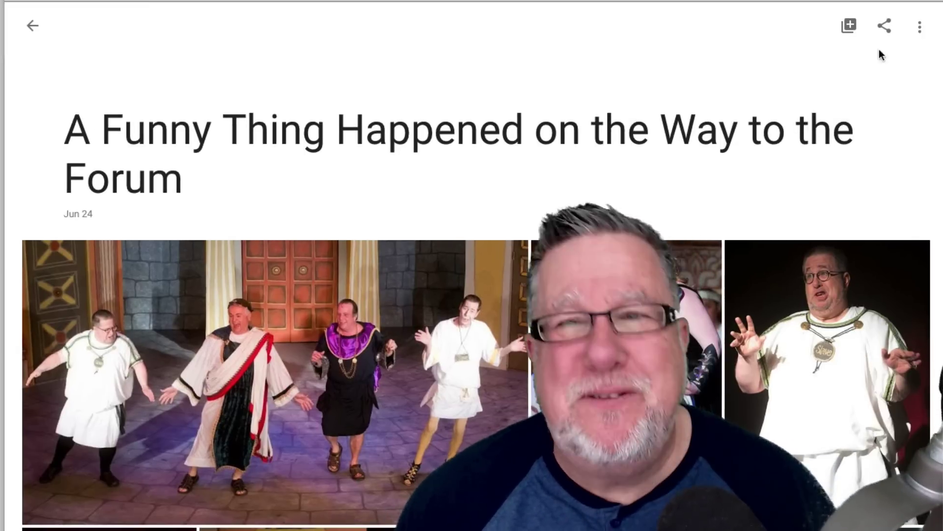
# Download the whole Forum album from its more-options menu, bringing up the save dialog.
pyautogui.click(919, 28)
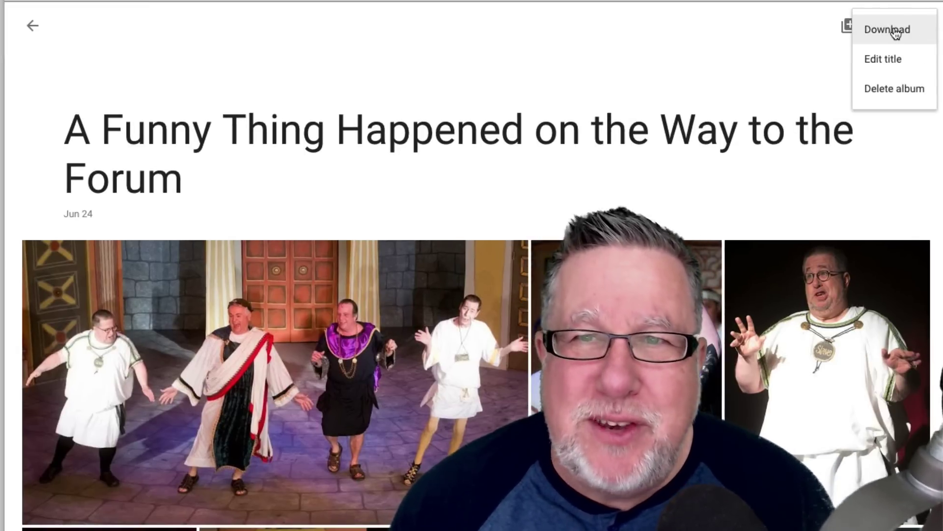
pyautogui.click(894, 31)
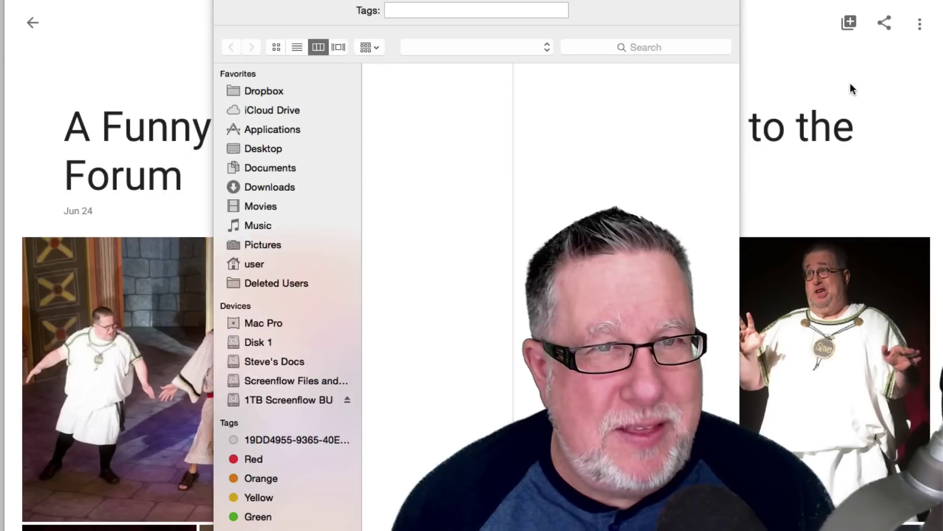